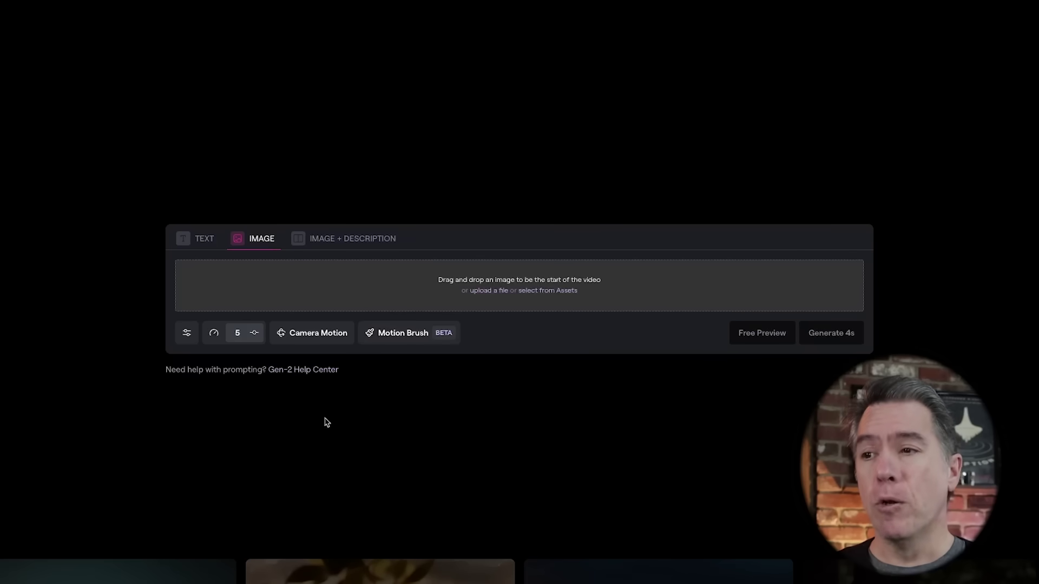
Open the Motion Brush introduction and start painting on the smoke-headed man image.
{"action": "left_click", "coordinate": [402, 336]}
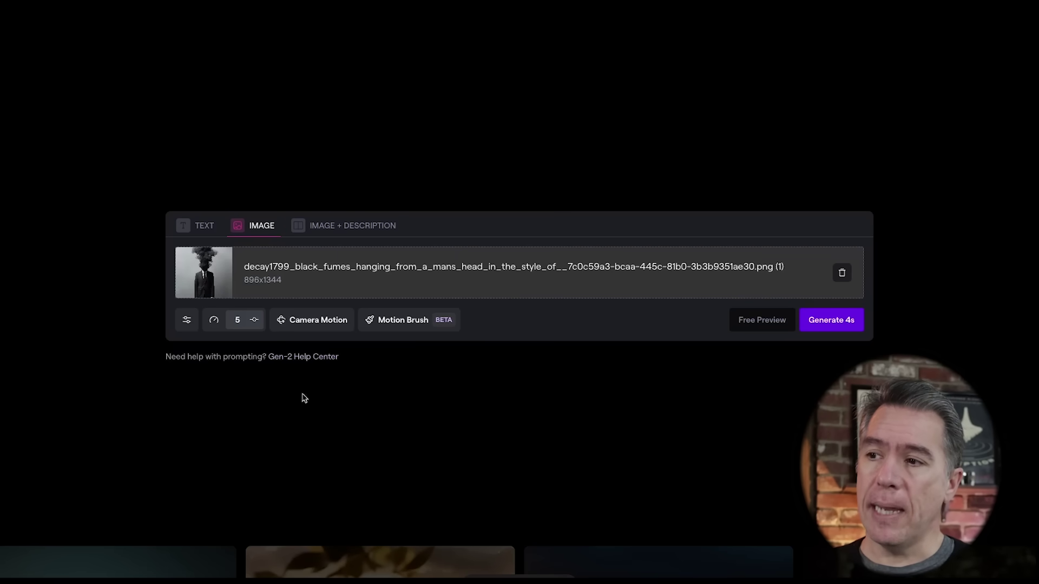
{"action": "left_click", "coordinate": [399, 327]}
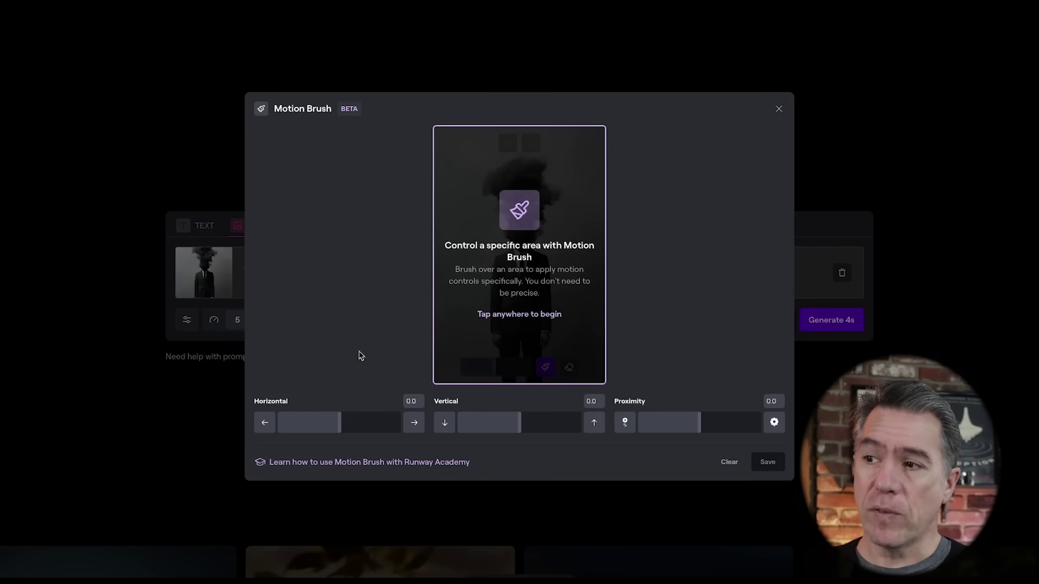
Shrink the brush and paint over the smoke above the man's head, undoing a stray stroke.
{"action": "left_click", "coordinate": [522, 269]}
{"action": "left_click_drag", "start_coordinate": [513, 368], "coordinate": [488, 368]}
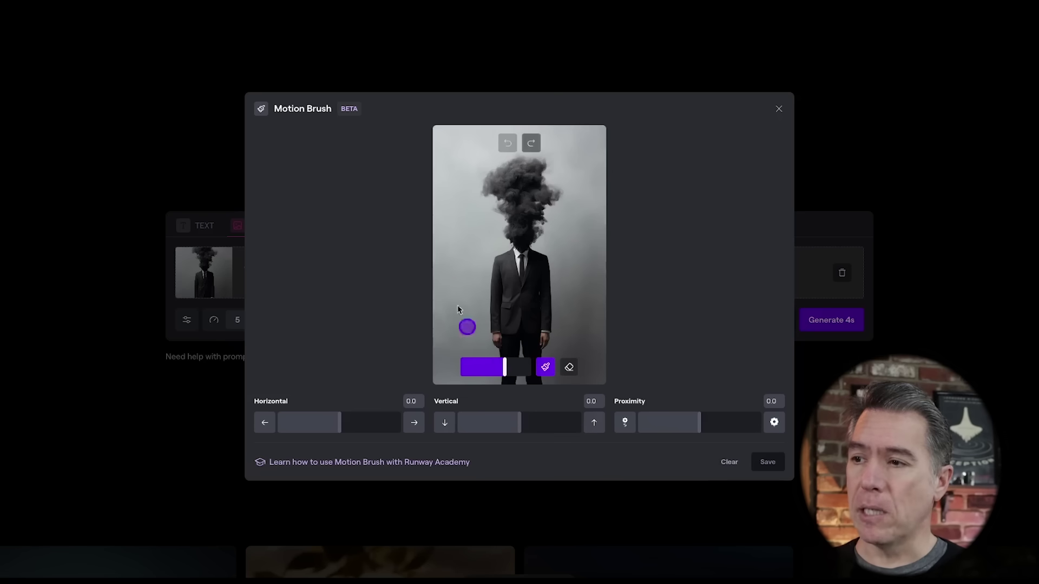
{"action": "left_click_drag", "start_coordinate": [458, 322], "coordinate": [457, 250]}
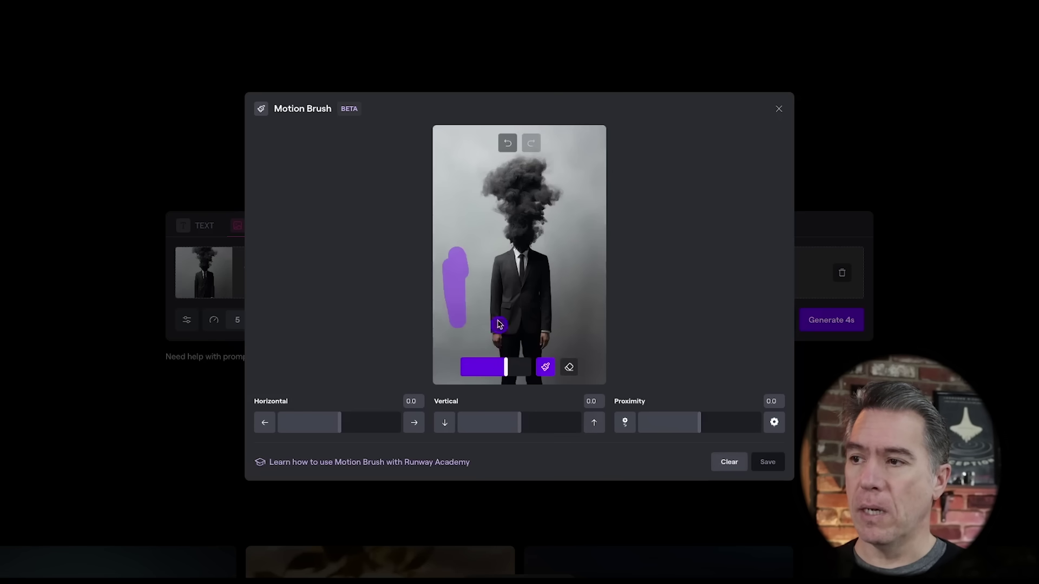
{"action": "key", "text": "ctrl+z"}
{"action": "left_click_drag", "start_coordinate": [523, 228], "coordinate": [520, 188]}
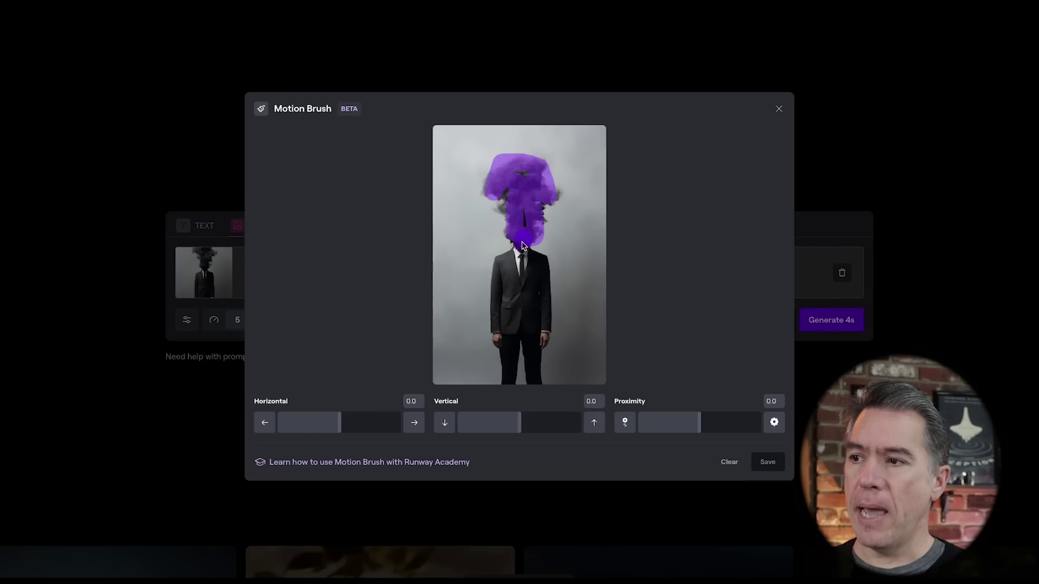
{"action": "left_click_drag", "start_coordinate": [522, 205], "coordinate": [557, 196]}
Set the smoke's motion to Horizontal 1.2 and Vertical -1.7.
{"action": "left_click_drag", "start_coordinate": [340, 423], "coordinate": [322, 424]}
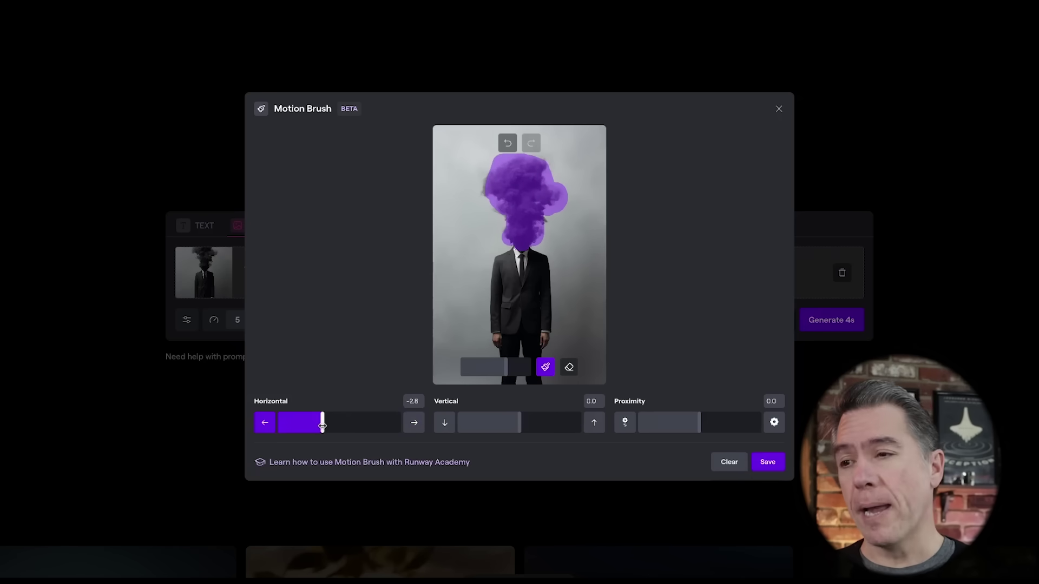
{"action": "left_click_drag", "start_coordinate": [399, 422], "coordinate": [347, 428]}
{"action": "left_click_drag", "start_coordinate": [509, 437], "coordinate": [472, 438]}
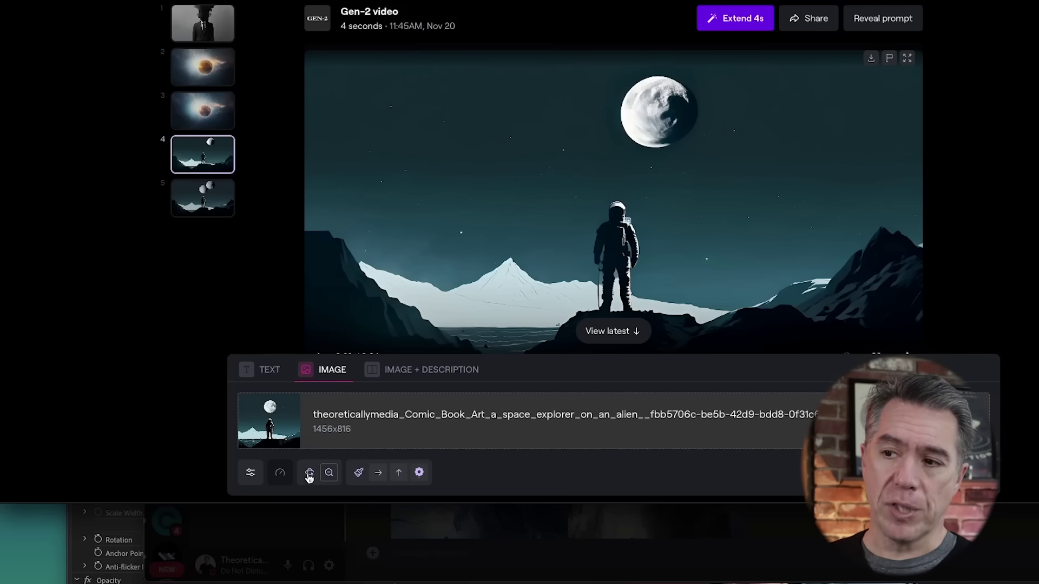
Bring up the Camera Motion settings for the brushed moon clip.
{"action": "left_click", "coordinate": [310, 474]}
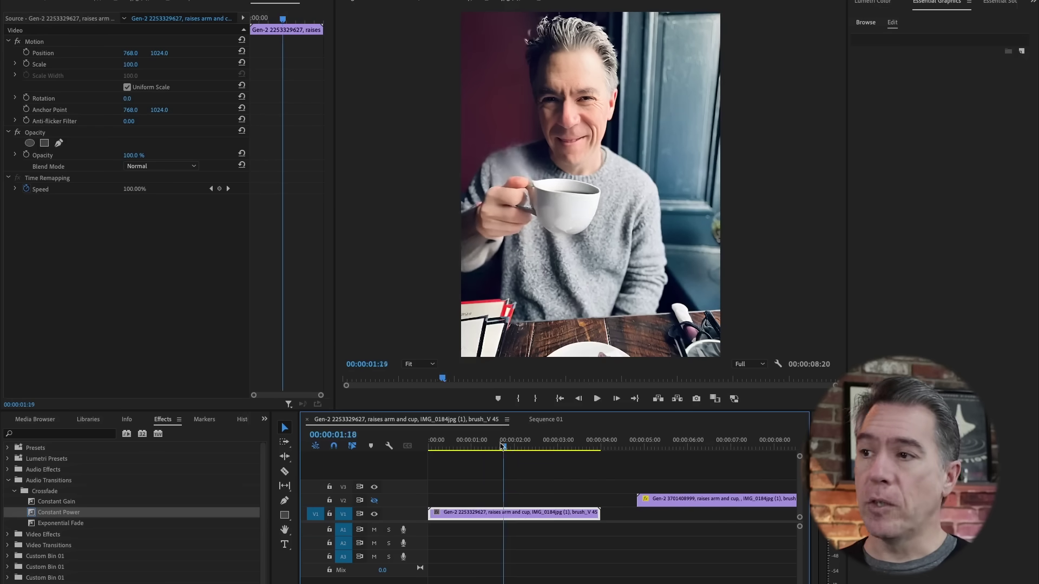
Turn V2 back on and realign the V2 coffee clip at 00:00 over the V1 clip.
{"action": "left_click_drag", "start_coordinate": [487, 447], "coordinate": [551, 452]}
{"action": "left_click", "coordinate": [374, 501]}
{"action": "left_click_drag", "start_coordinate": [736, 447], "coordinate": [705, 455]}
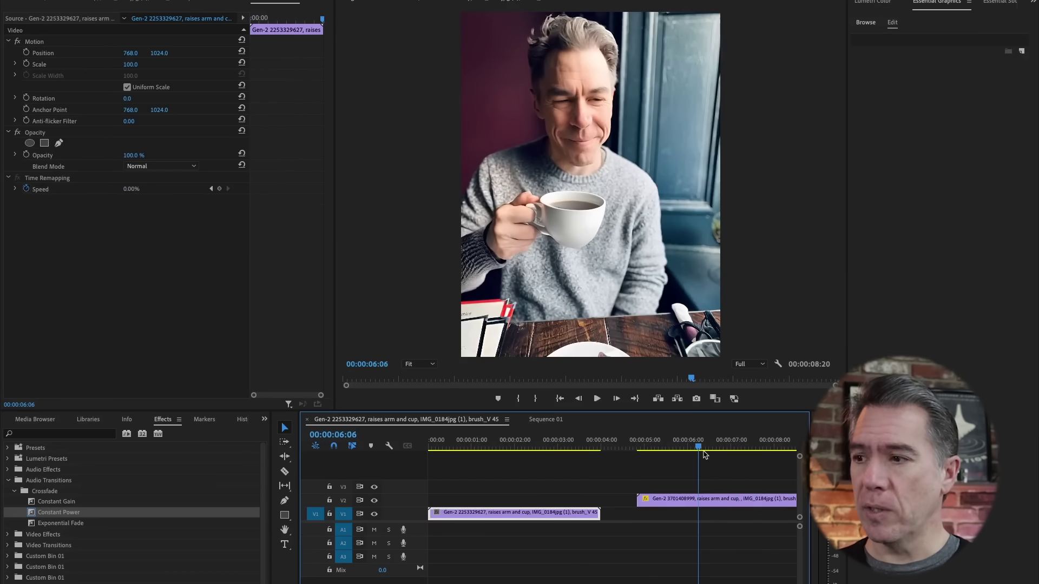
{"action": "left_click_drag", "start_coordinate": [680, 506], "coordinate": [481, 499]}
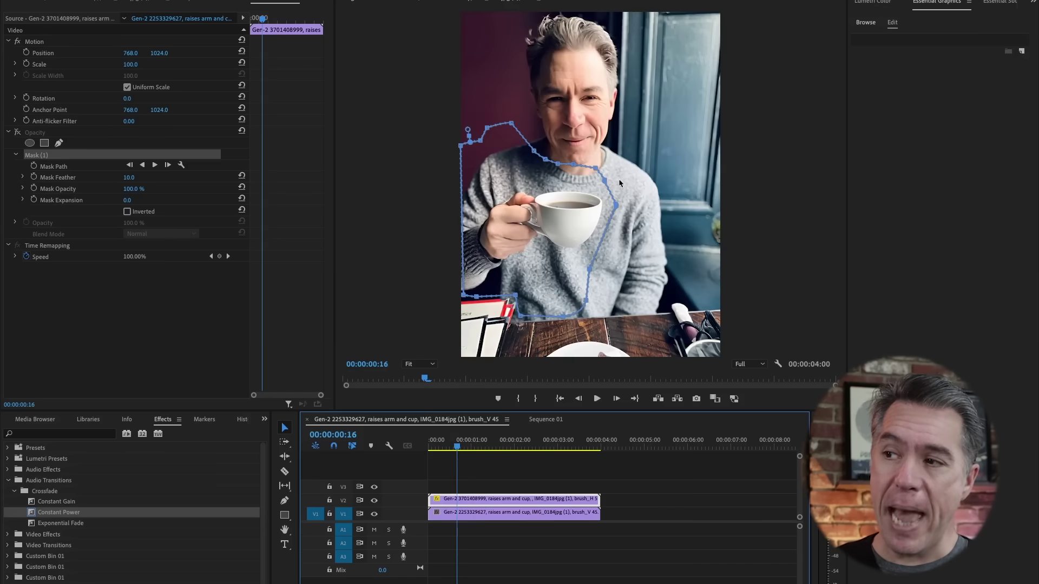
Close the arm-and-cup mask path and tick Inverted under Mask (1).
{"action": "left_click", "coordinate": [466, 297]}
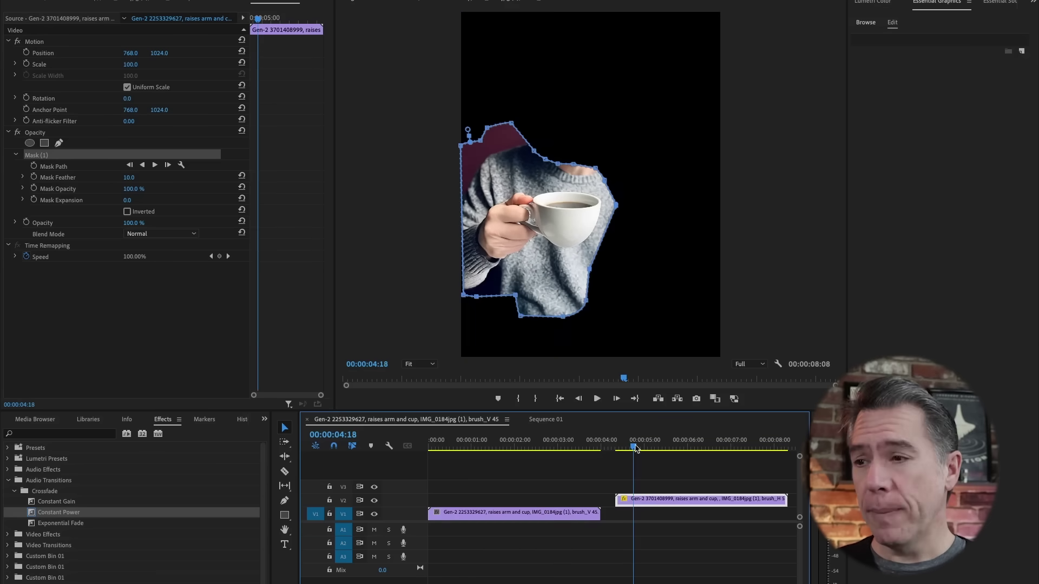
{"action": "left_click_drag", "start_coordinate": [635, 448], "coordinate": [650, 448]}
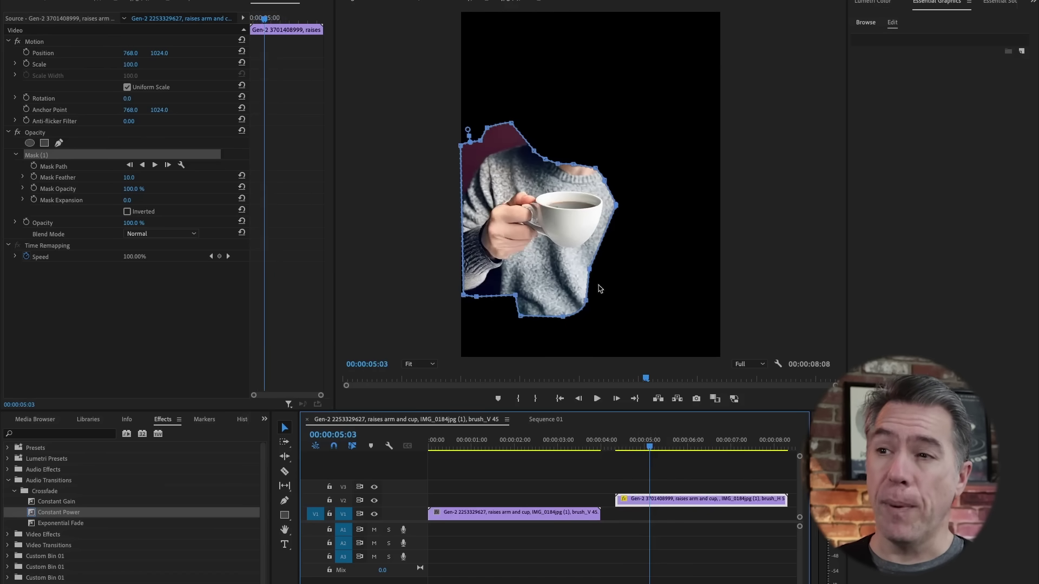
{"action": "left_click", "coordinate": [127, 212]}
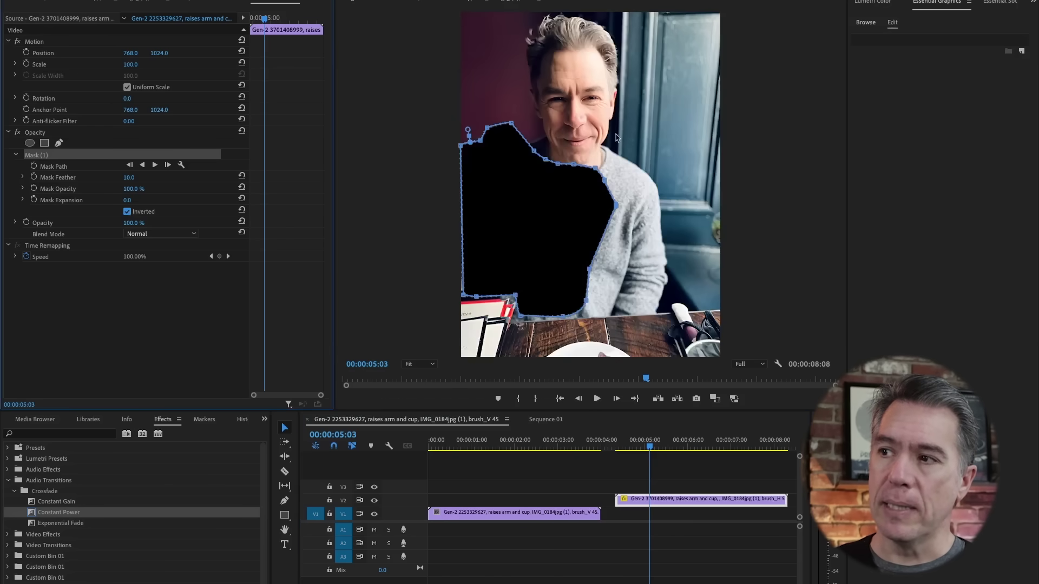
{"action": "left_click", "coordinate": [439, 447]}
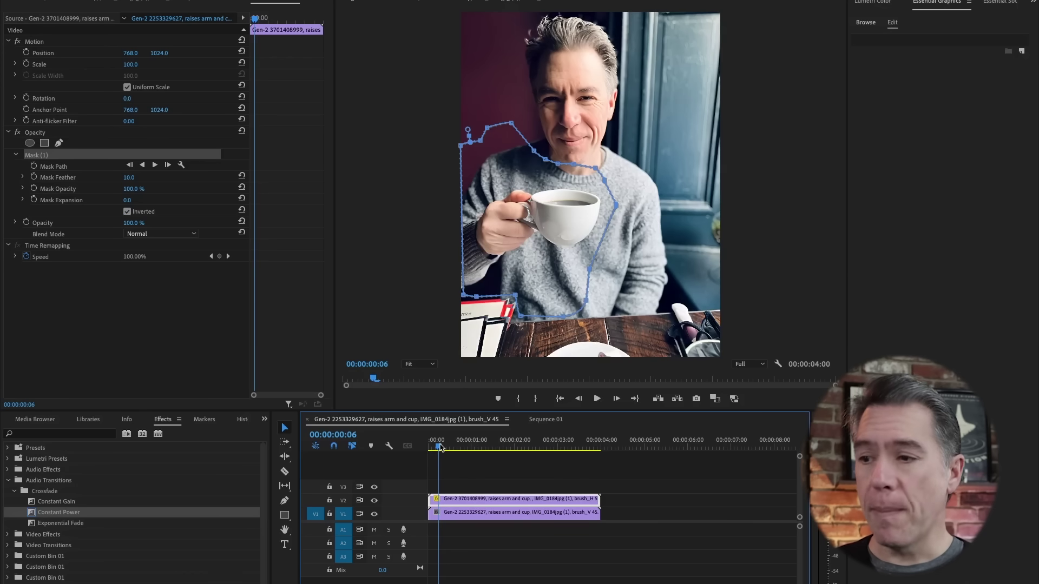
Scrub through the masked V1/V2 composite to watch the cup being raised.
{"action": "left_click_drag", "start_coordinate": [440, 447], "coordinate": [510, 452]}
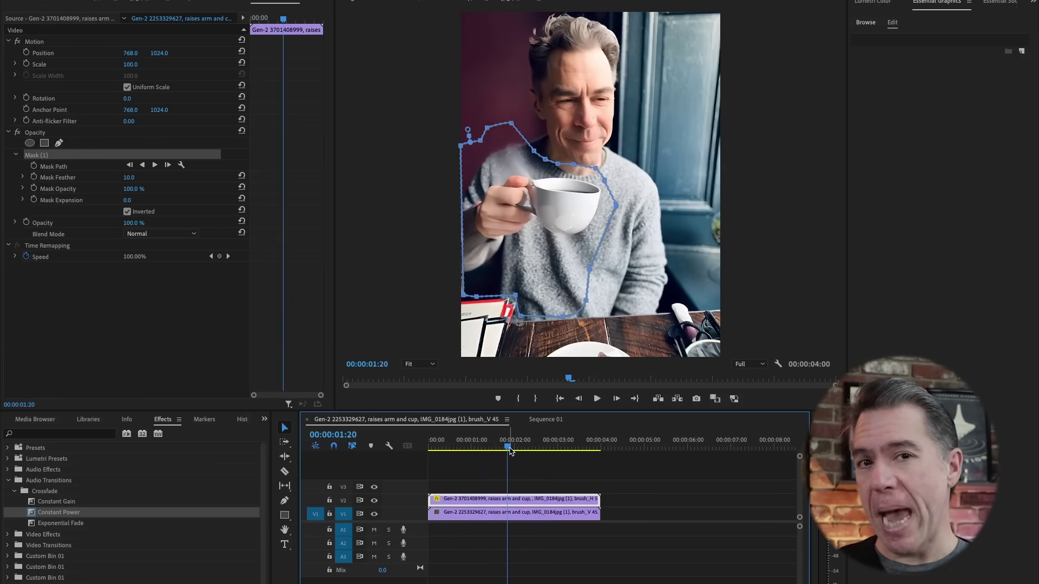
{"action": "left_click_drag", "start_coordinate": [511, 449], "coordinate": [542, 443]}
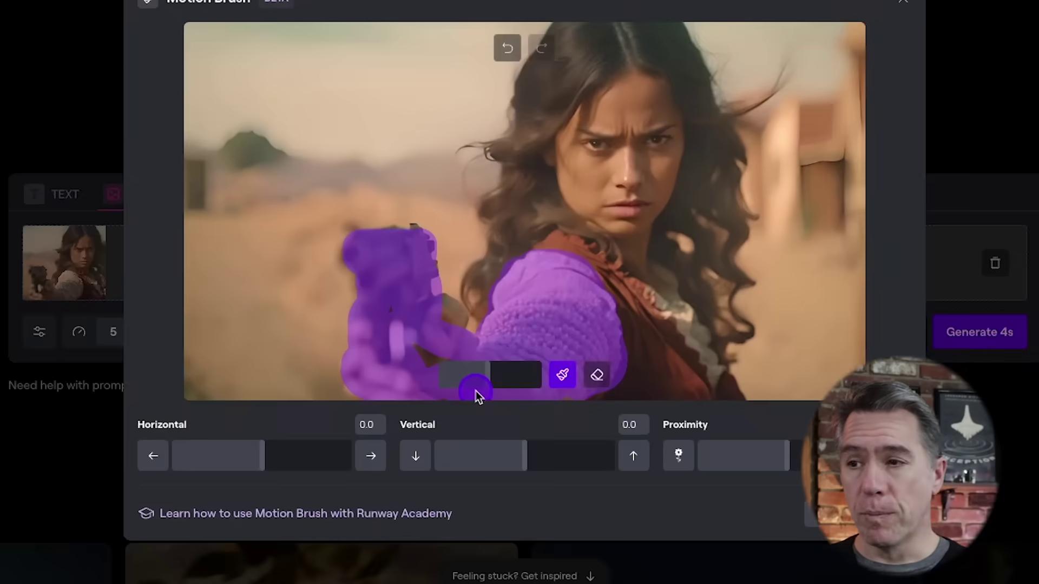
Set the painted gun arm's Vertical motion to -5.9.
{"action": "left_click_drag", "start_coordinate": [518, 461], "coordinate": [428, 462]}
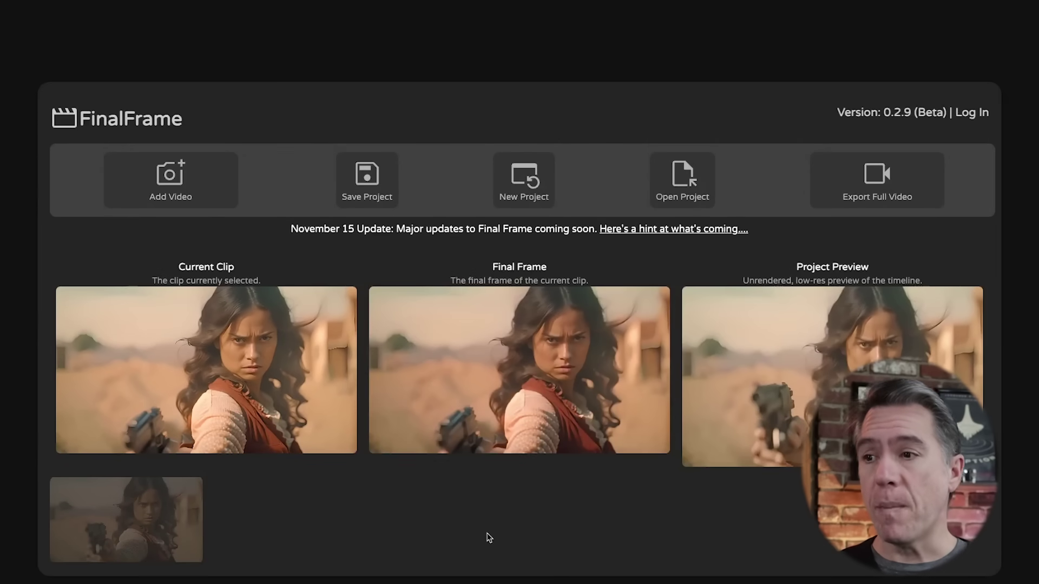
Download the final frame, generate a zoom-out follow-up clip with the shoulder brushed, and export the joined video.
{"action": "mouse_move", "coordinate": [538, 372]}
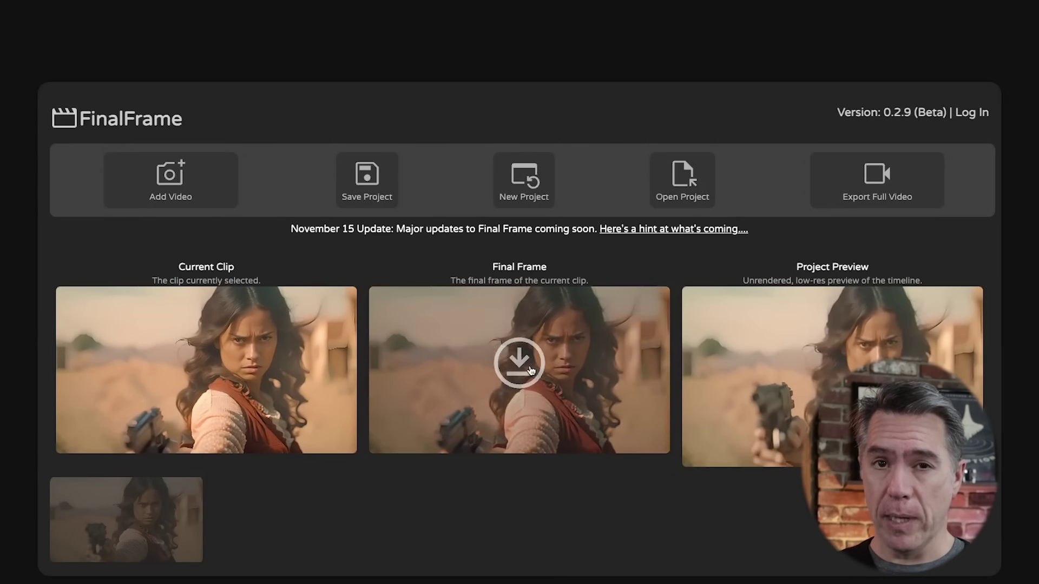
{"action": "left_click", "coordinate": [531, 371]}
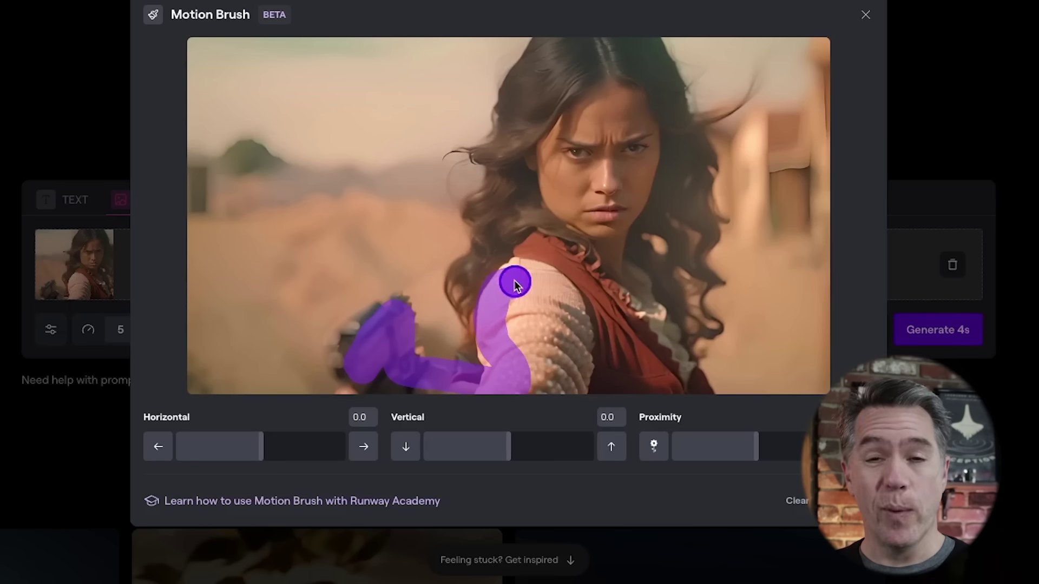
{"action": "left_click_drag", "start_coordinate": [514, 283], "coordinate": [555, 285]}
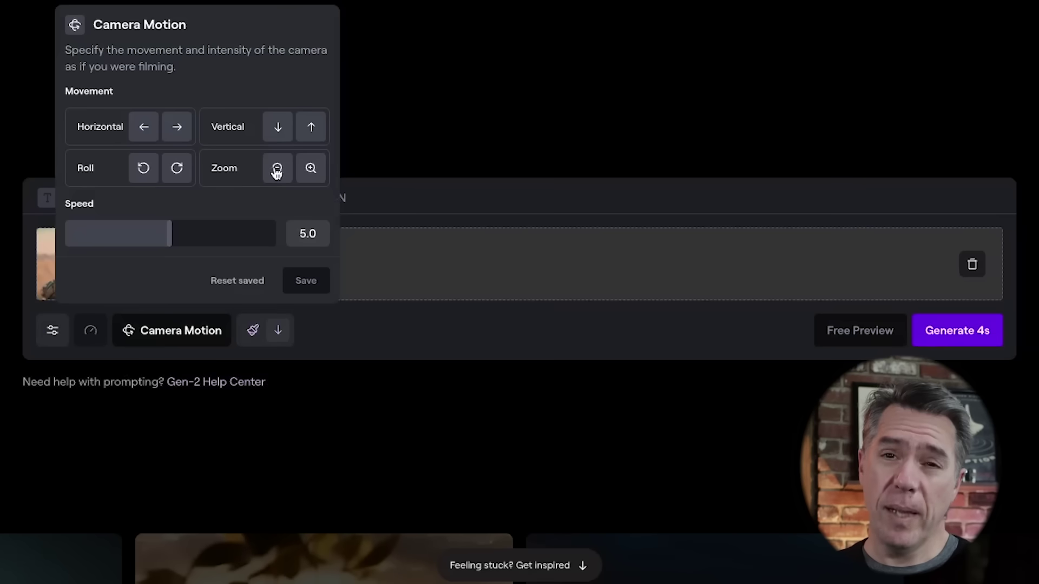
{"action": "left_click", "coordinate": [277, 168]}
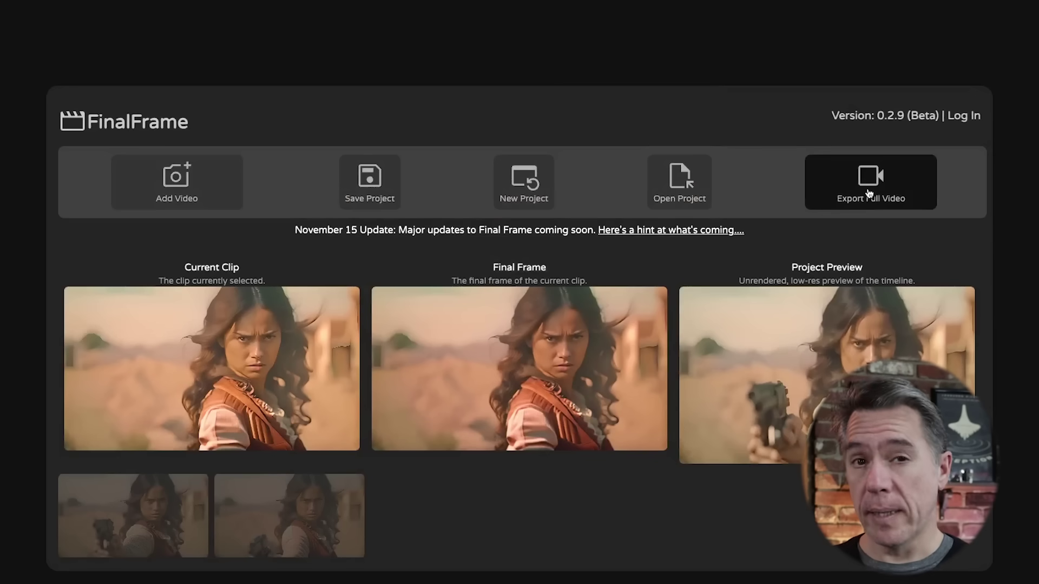
{"action": "left_click", "coordinate": [874, 184]}
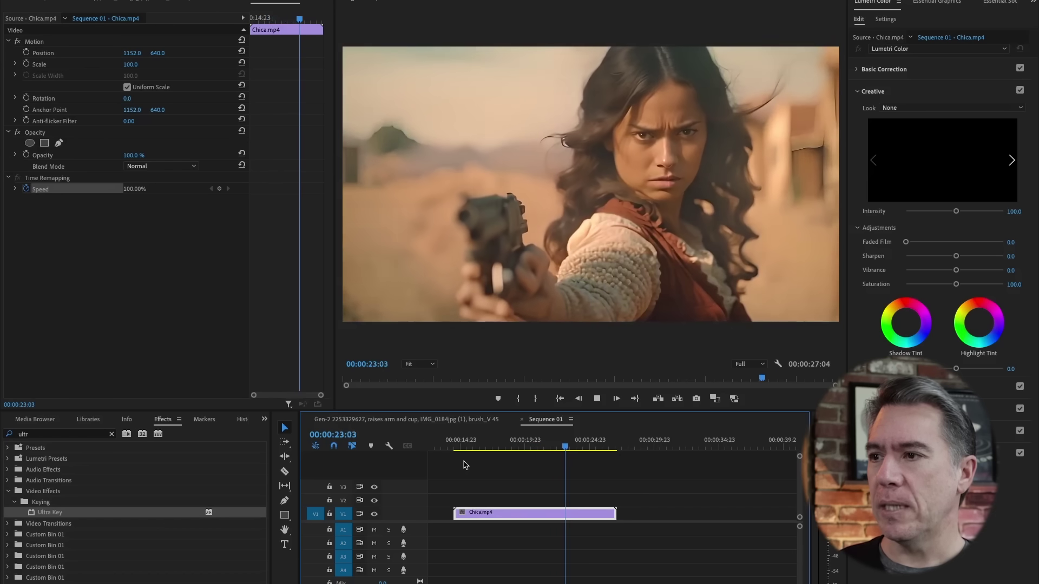
{"action": "left_click", "coordinate": [573, 445]}
{"action": "mouse_move", "coordinate": [572, 445]}
{"action": "left_mouse_down"}
{"action": "mouse_move", "coordinate": [549, 446]}
{"action": "mouse_move", "coordinate": [581, 447]}
{"action": "mouse_move", "coordinate": [561, 448]}
{"action": "left_mouse_up"}
{"action": "key", "text": "space"}
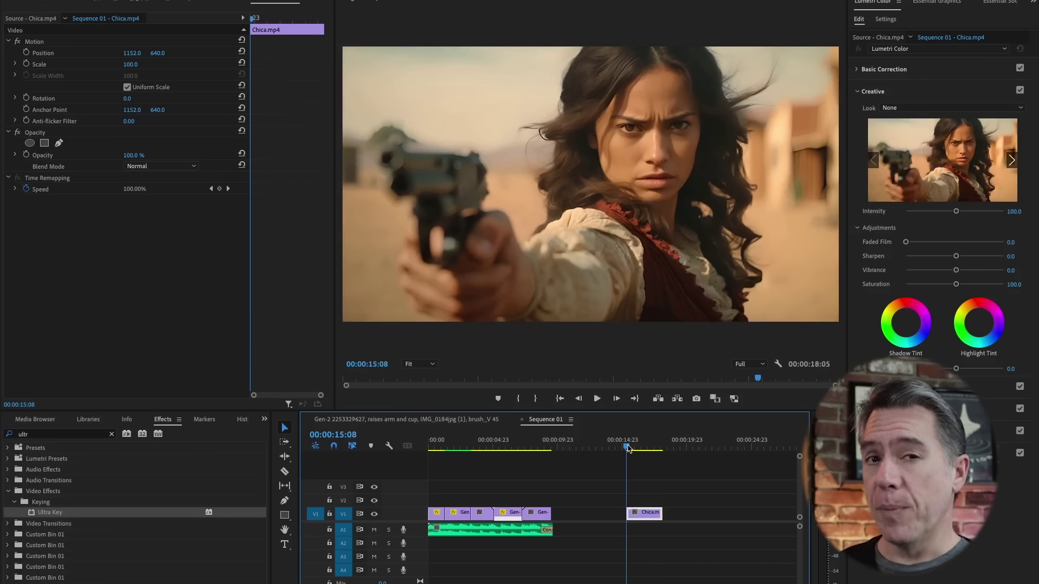
{"action": "key", "text": "space"}
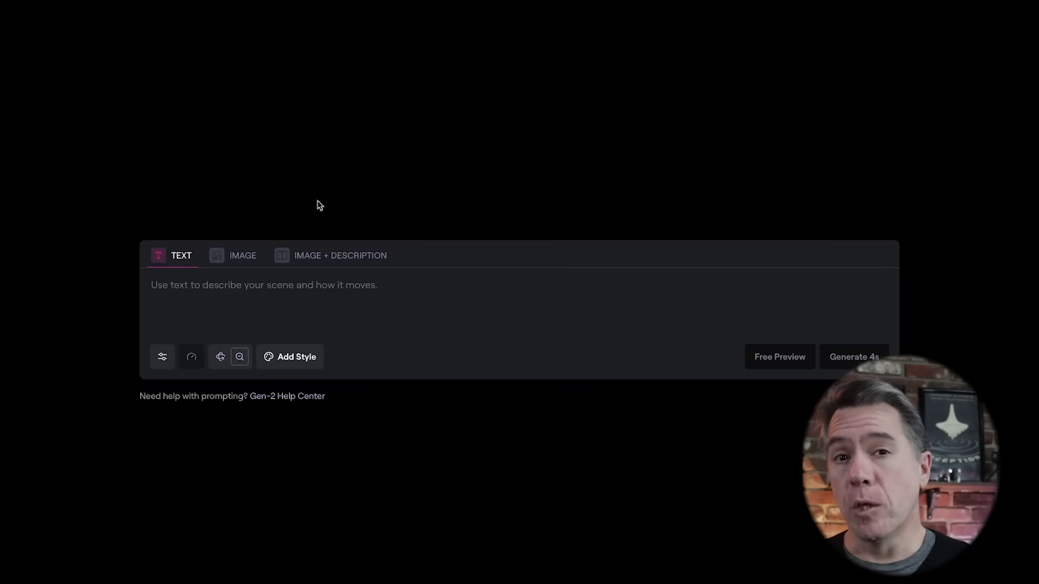
Show the style presets and browse them from 3D Cartoon down to Storyboard.
{"action": "left_click", "coordinate": [291, 362]}
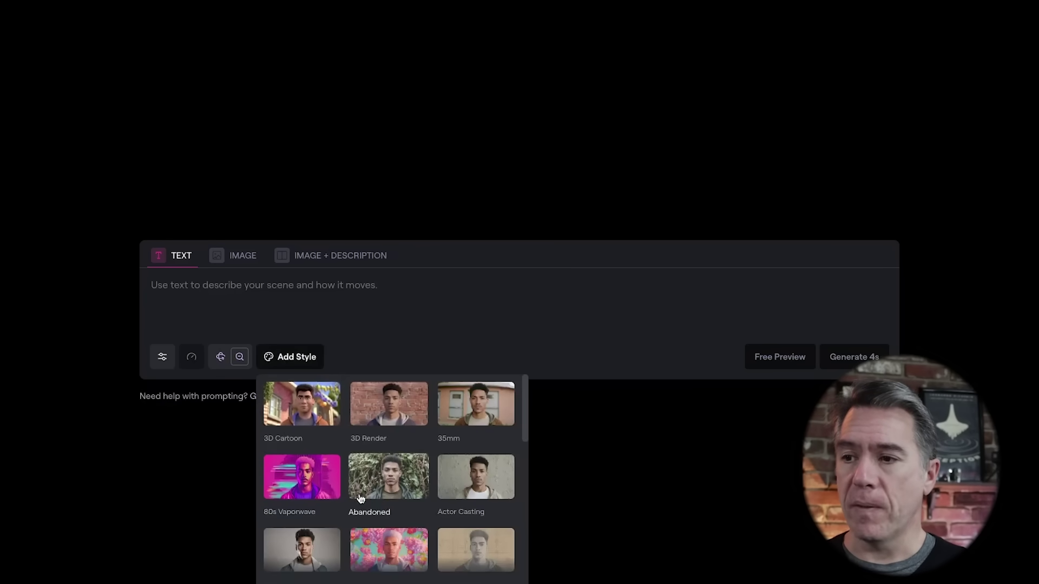
{"action": "scroll", "coordinate": [359, 470], "scroll_direction": "down", "scroll_amount": 5}
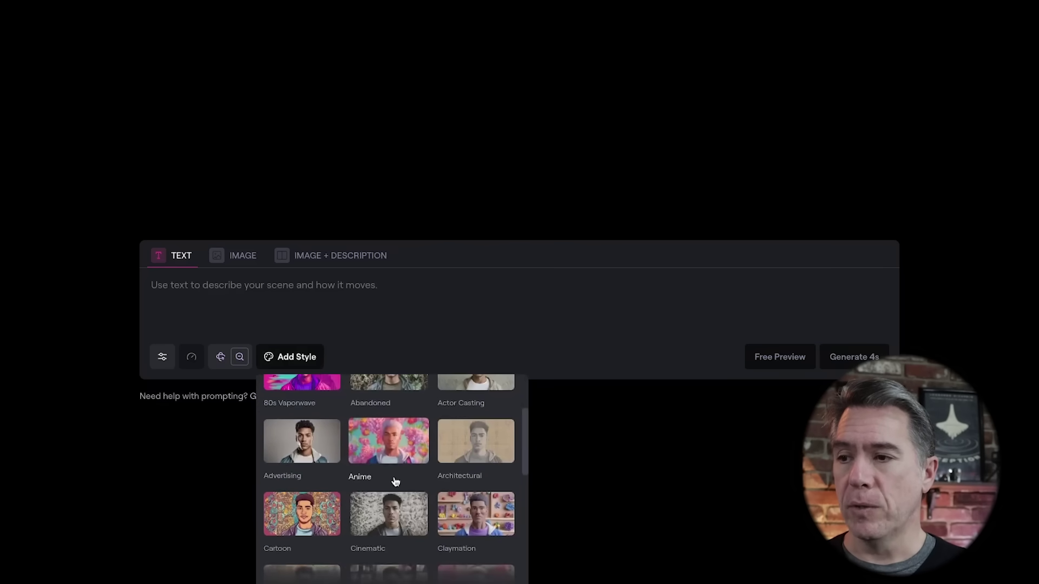
{"action": "scroll", "coordinate": [386, 462], "scroll_direction": "down", "scroll_amount": 5}
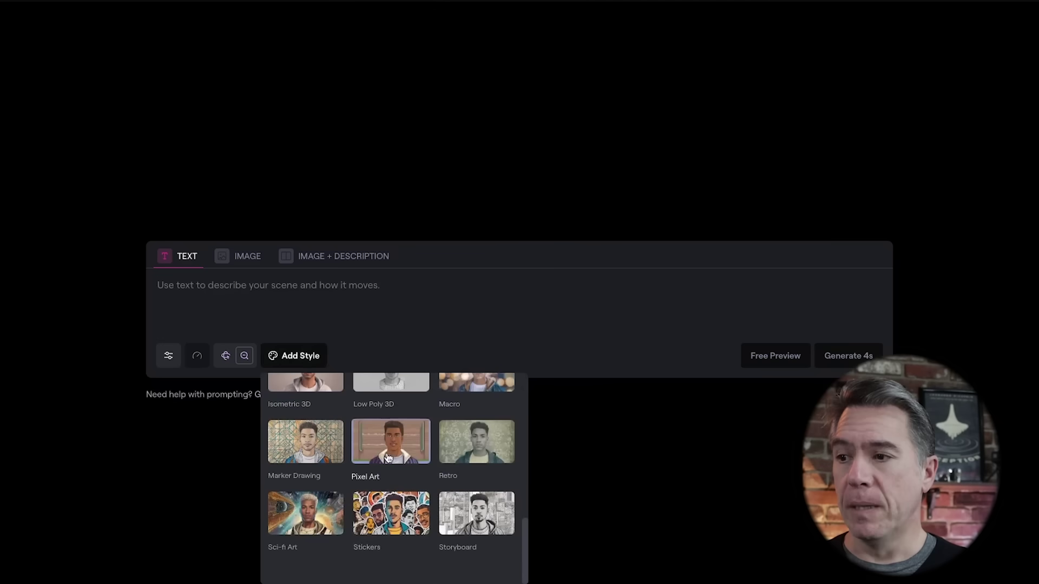